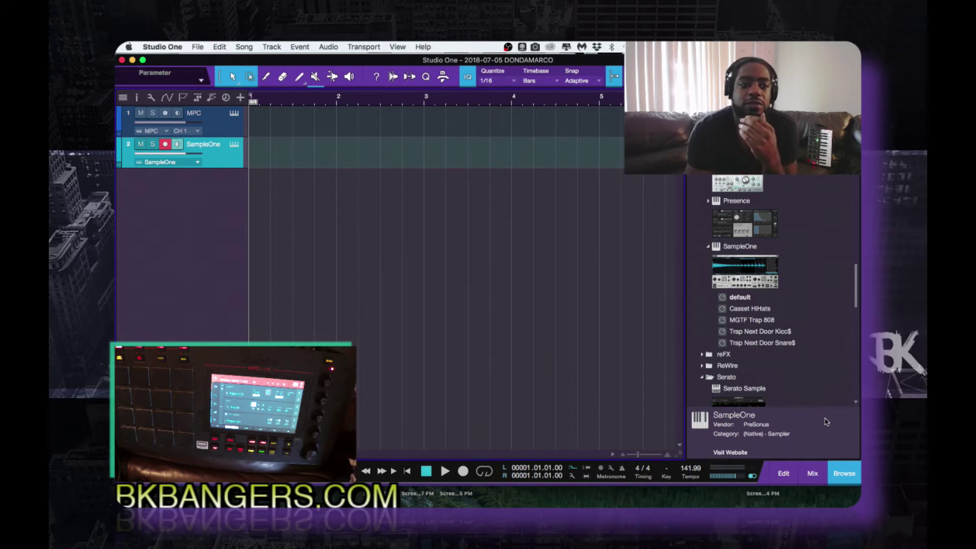
# Open the editor of the SampleOne instrument on track 2.
pyautogui.click(234, 147)
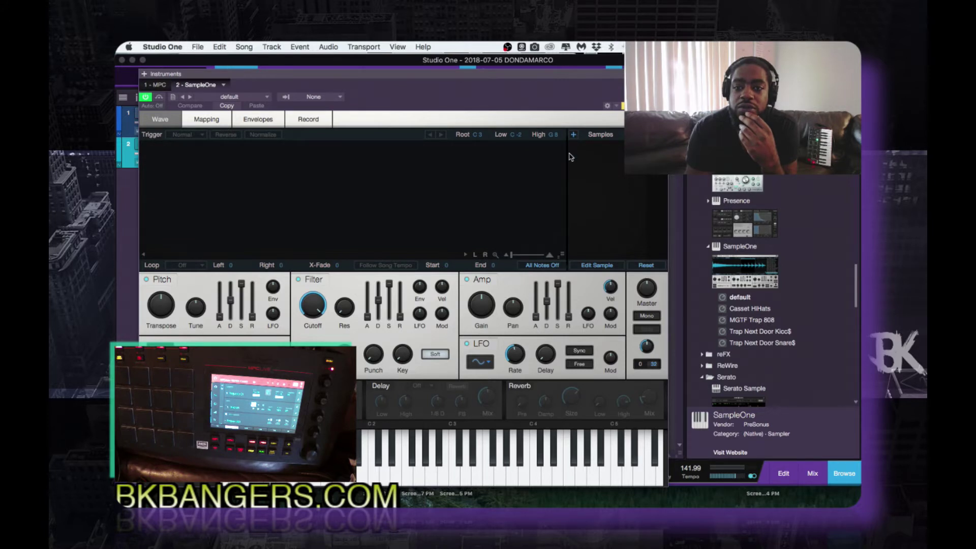
pyautogui.click(573, 134)
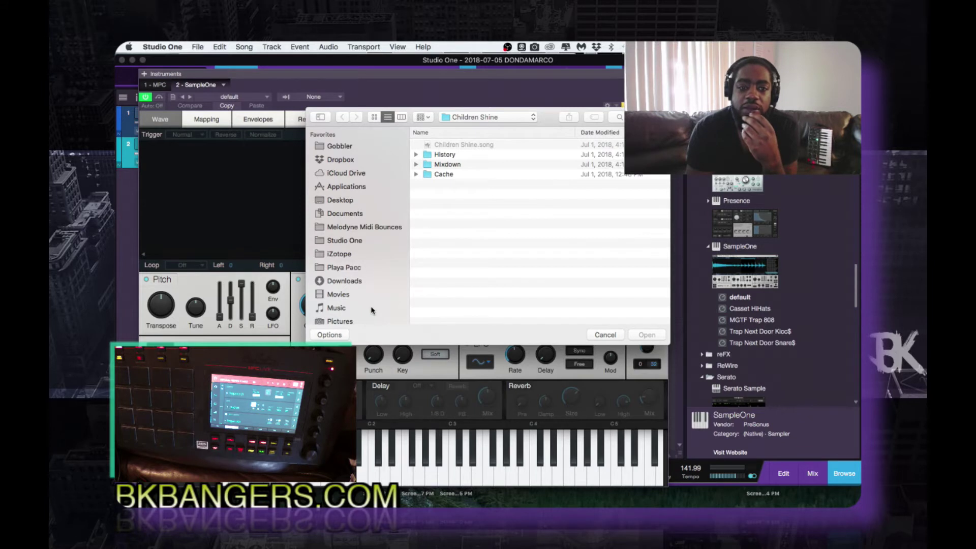
pyautogui.scroll(-5, 371, 310)
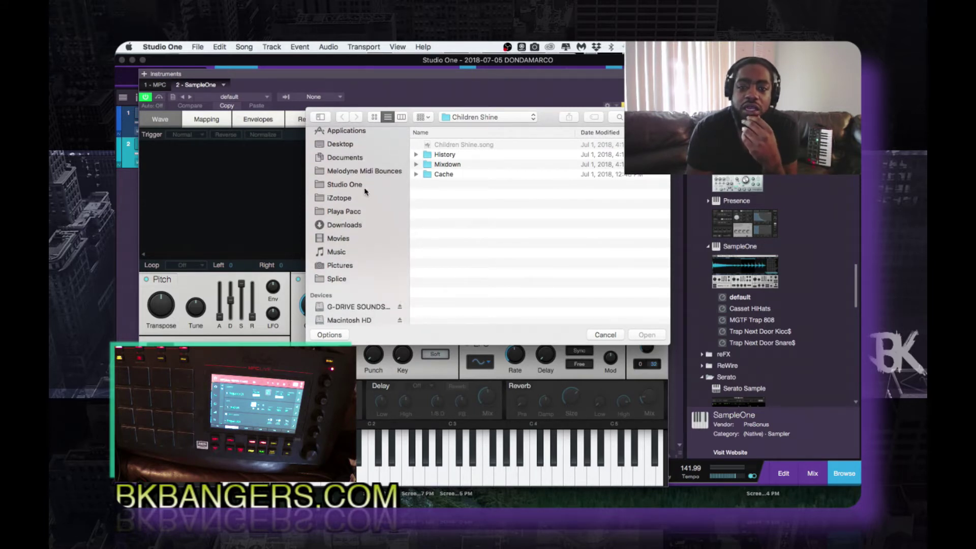
pyautogui.click(596, 337)
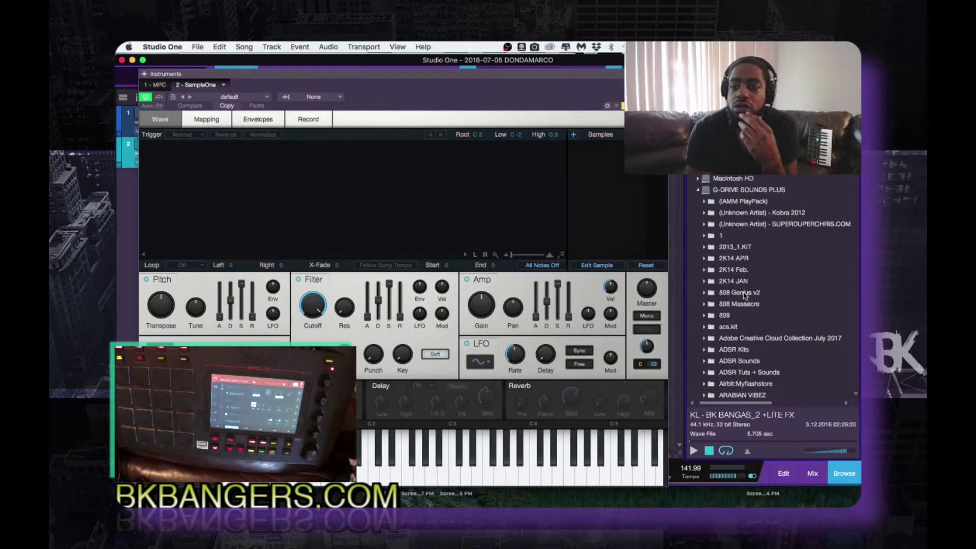
# Load the Trap Next Door Kicc$ preset into SampleOne, switch its sample to Kick FortyFour and close the editor.
pyautogui.scroll(-10, 744, 295)
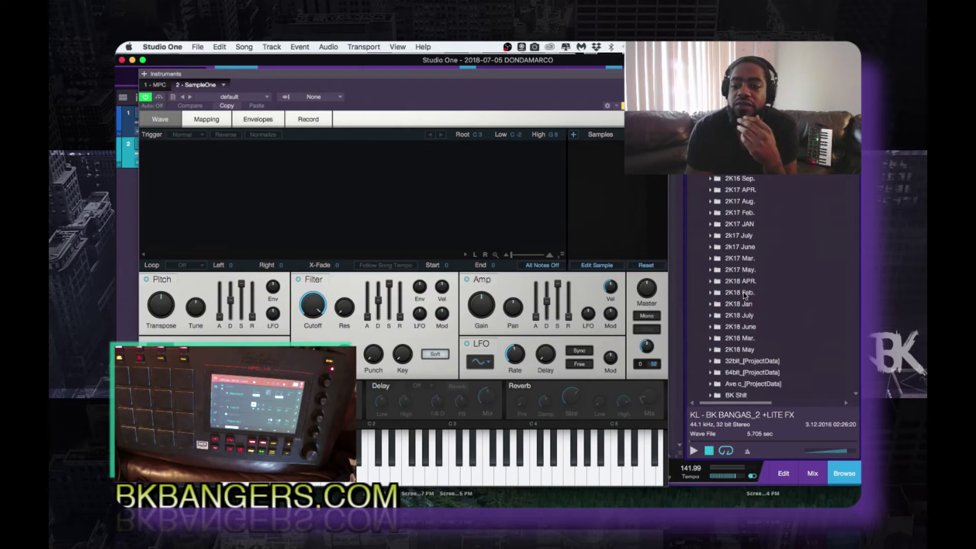
pyautogui.scroll(-10, 743, 295)
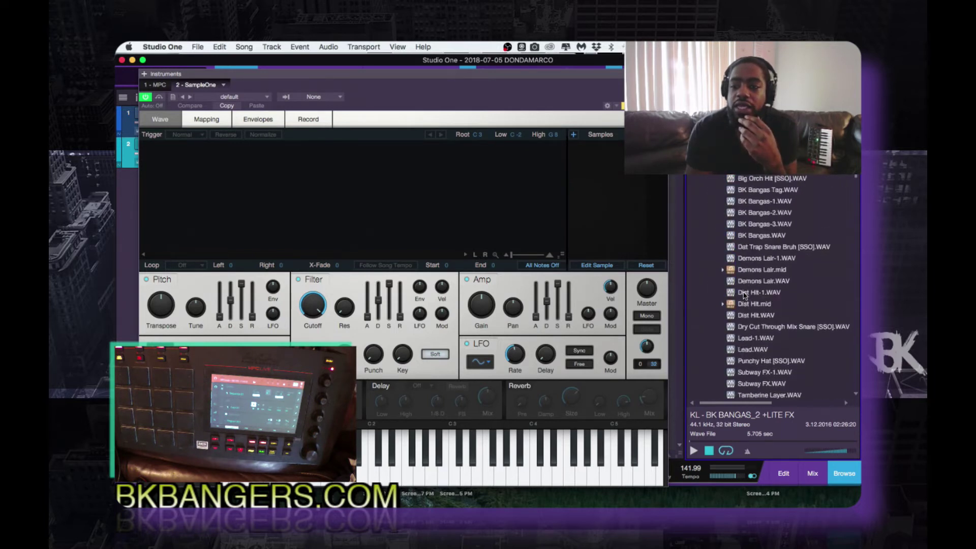
pyautogui.scroll(-5, 744, 295)
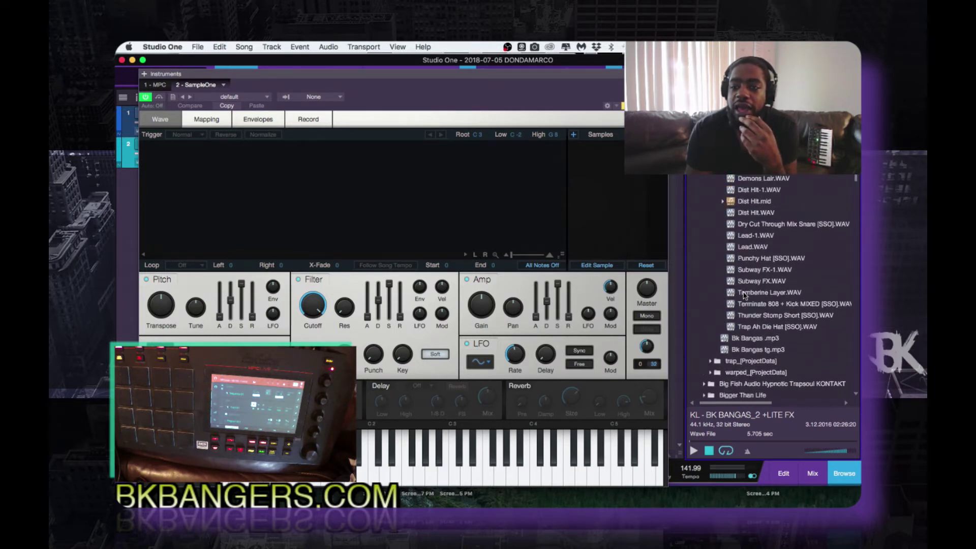
pyautogui.scroll(-10, 744, 295)
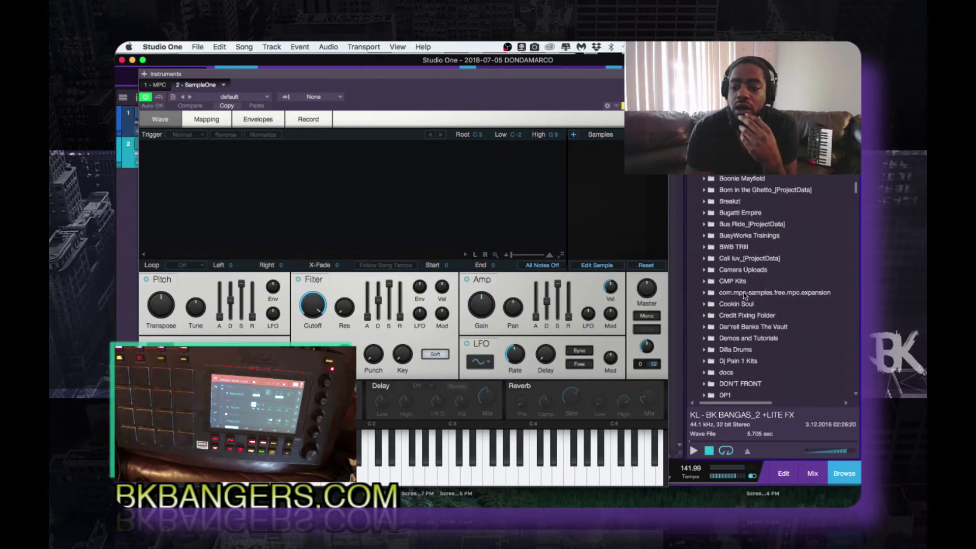
pyautogui.scroll(5, 744, 294)
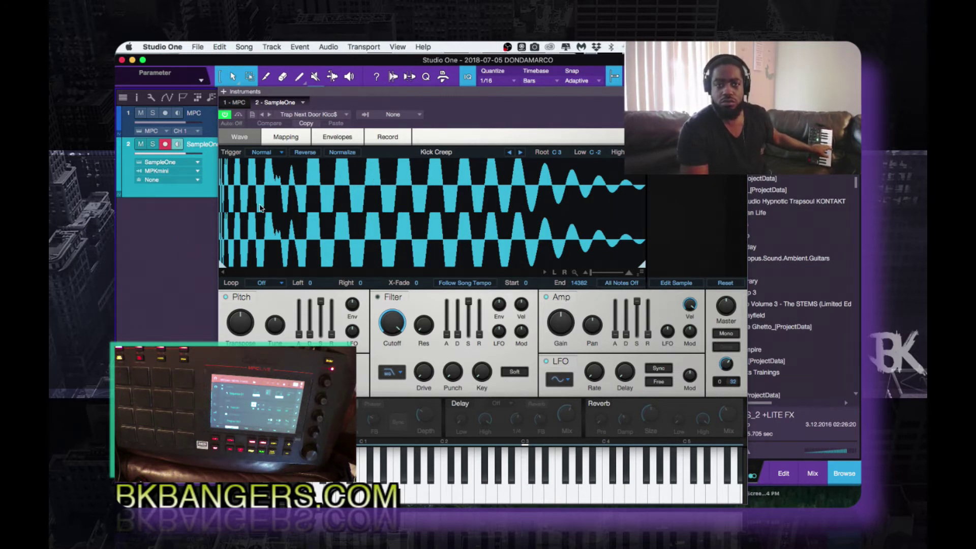
pyautogui.click(509, 152)
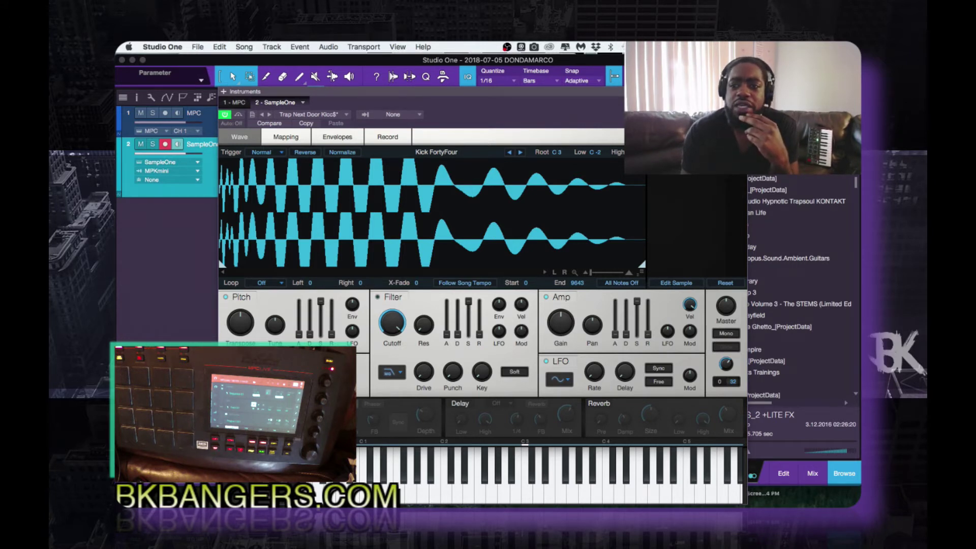
pyautogui.press('super+w')
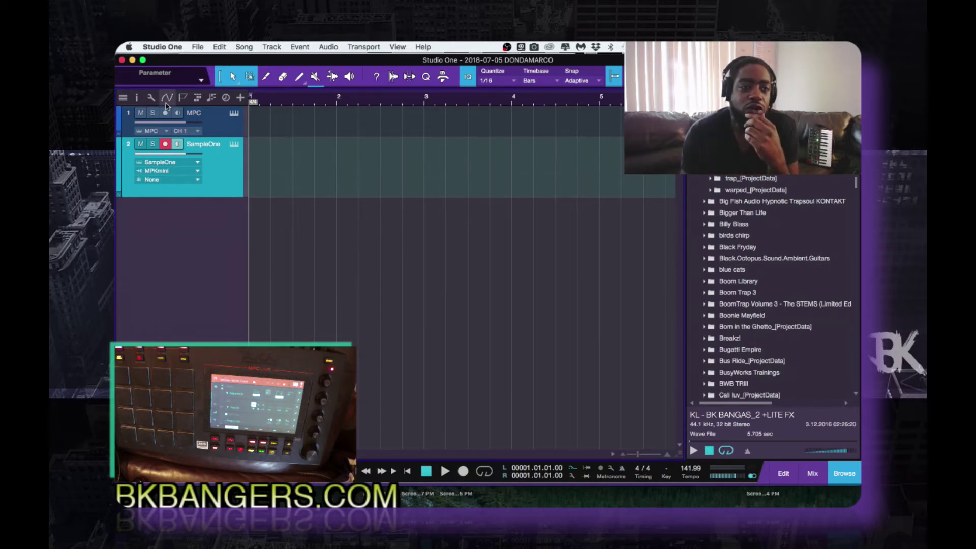
# Open the MPC instrument on track 1 and start recording the drum pattern.
pyautogui.click(234, 114)
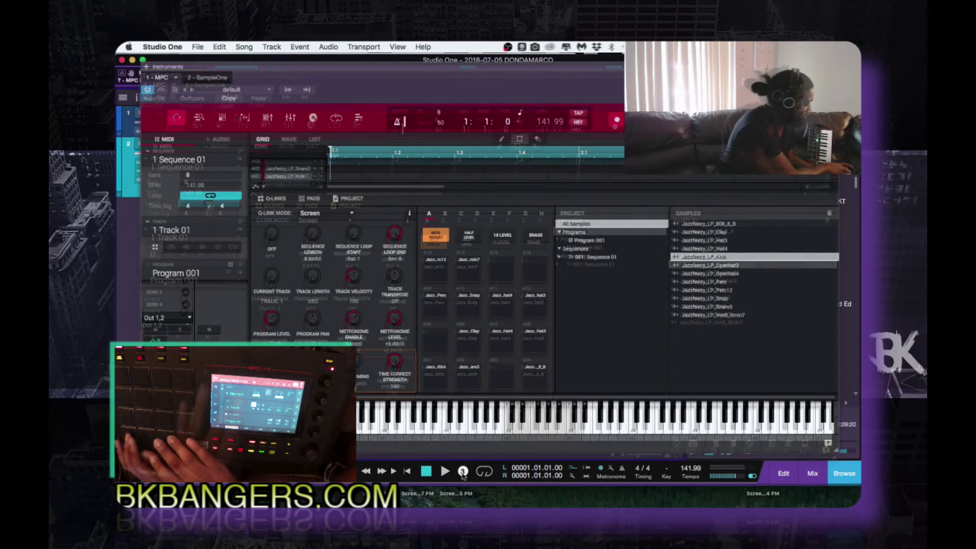
pyautogui.click(462, 472)
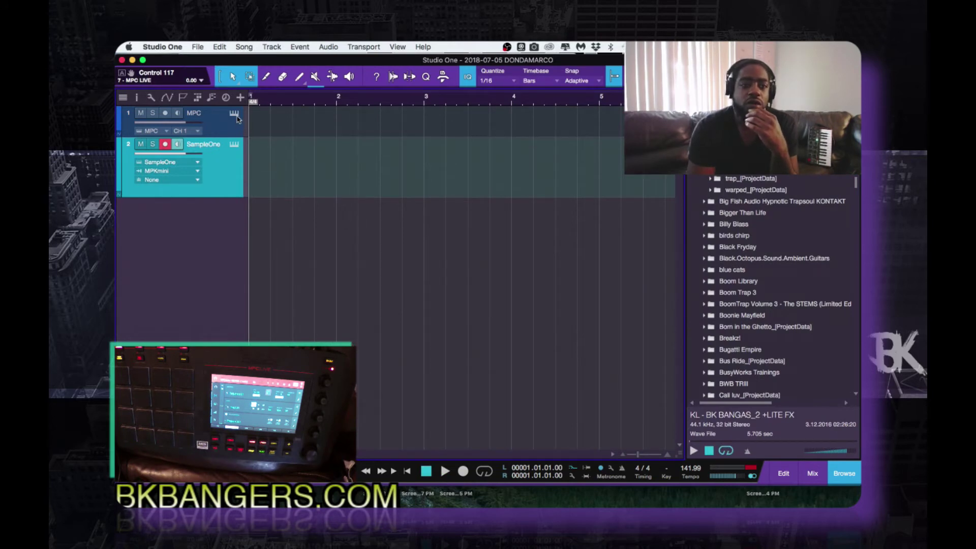
# Copy the MPC's Track 01 MIDI sequence onto the SampleOne track, starting at bar 1.
pyautogui.click(235, 115)
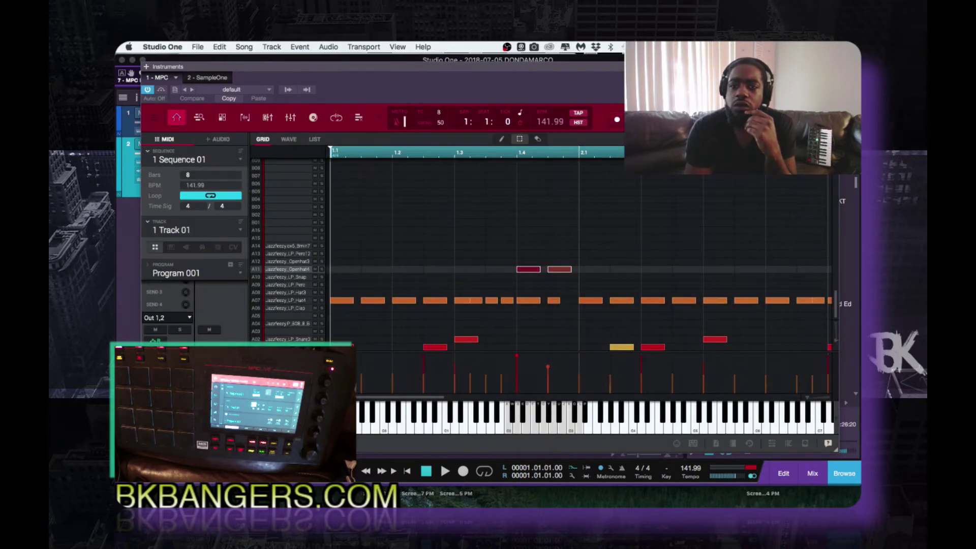
pyautogui.moveTo(634, 73); pyautogui.dragTo(604, 276)
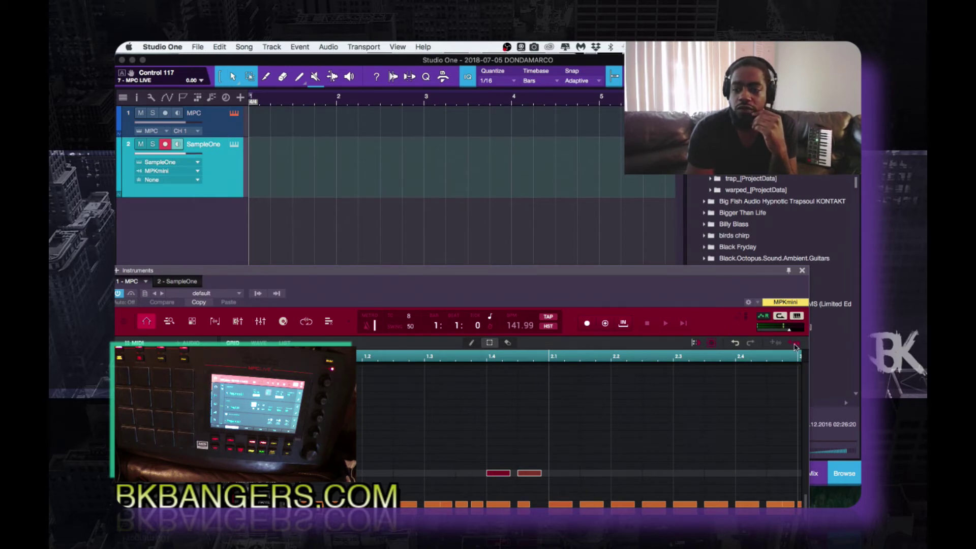
pyautogui.moveTo(796, 346); pyautogui.dragTo(359, 191)
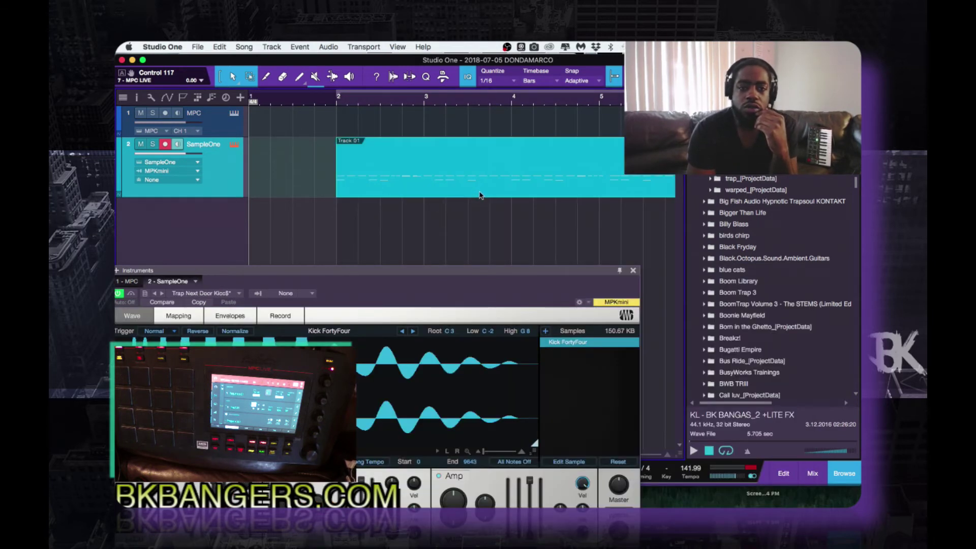
pyautogui.moveTo(480, 194); pyautogui.dragTo(351, 190)
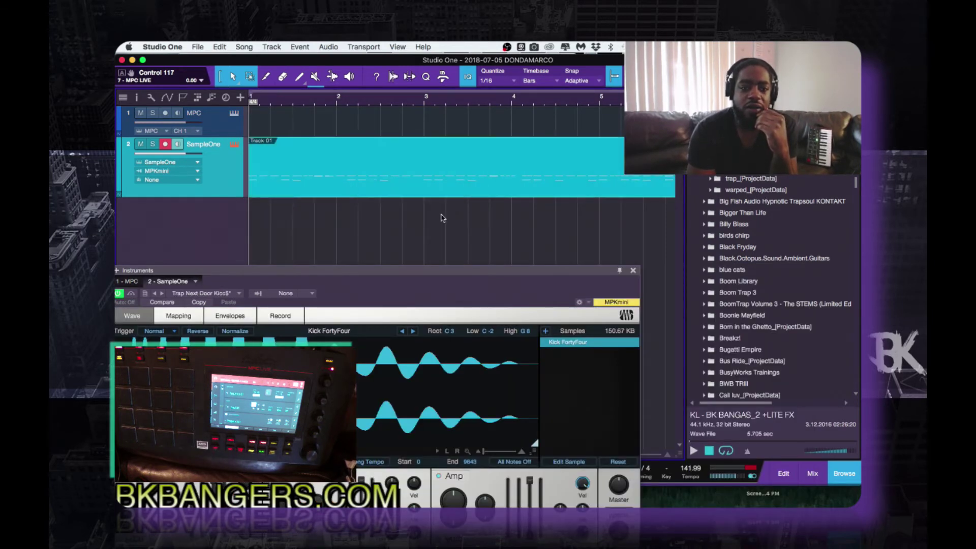
# Bypass the MPC instrument, audition the pattern through SampleOne and close the instrument window.
pyautogui.moveTo(520, 277); pyautogui.dragTo(565, 278)
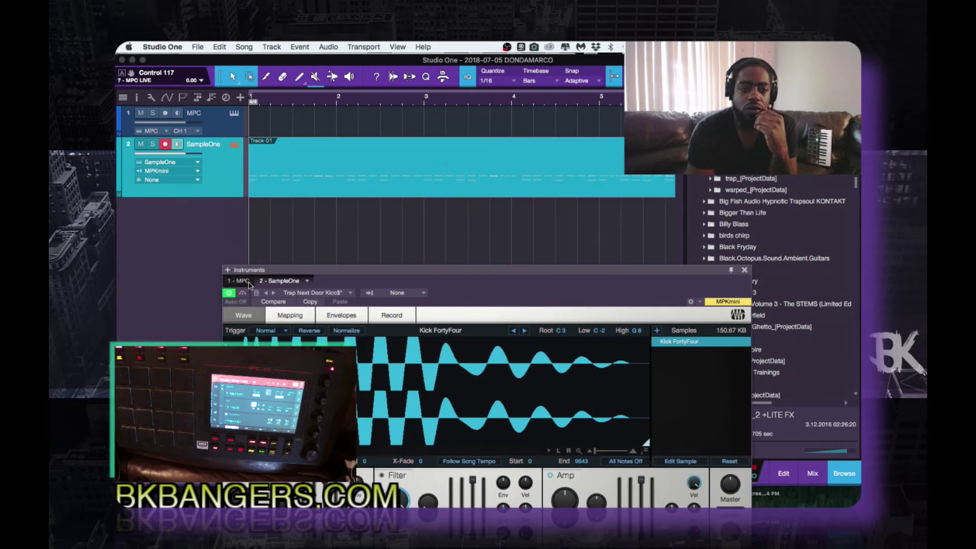
pyautogui.click(243, 281)
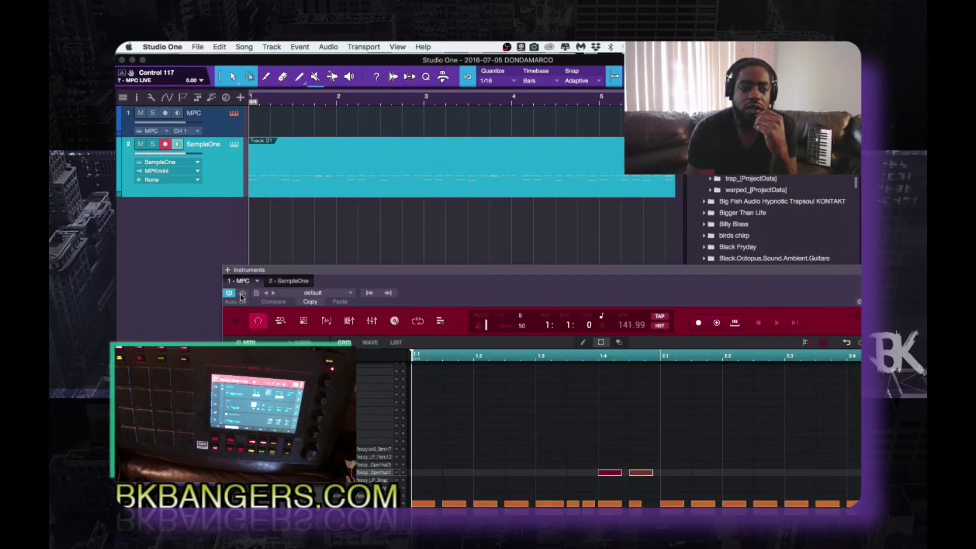
pyautogui.click(242, 294)
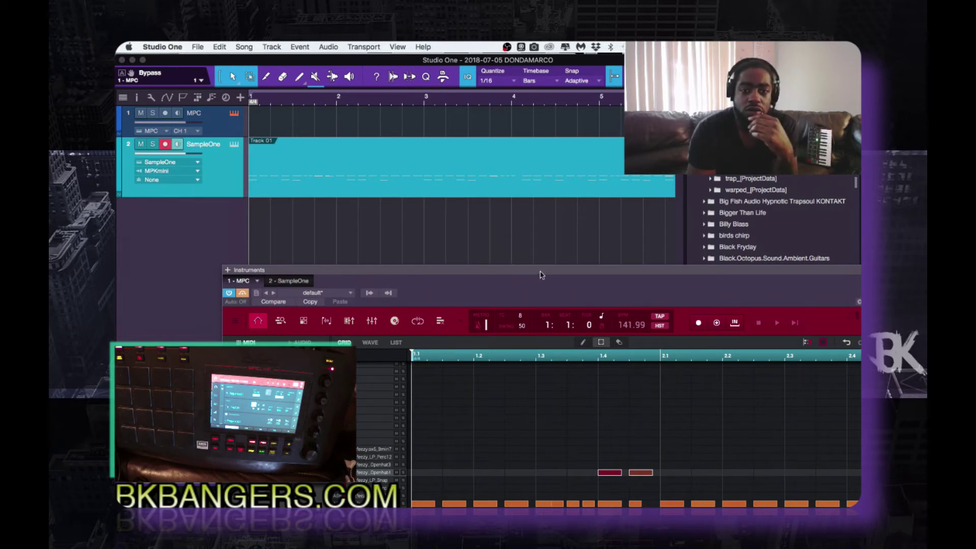
pyautogui.moveTo(541, 275); pyautogui.dragTo(450, 242)
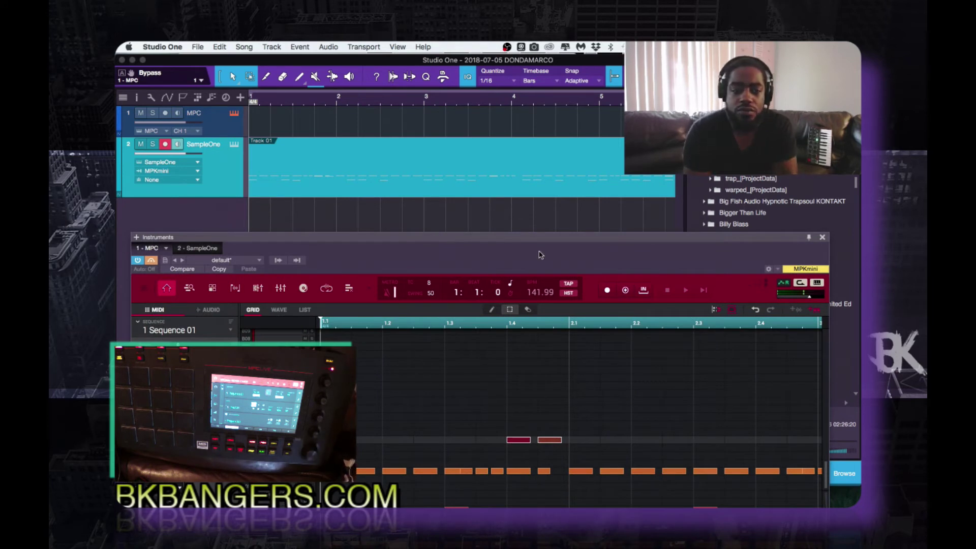
pyautogui.press('space')
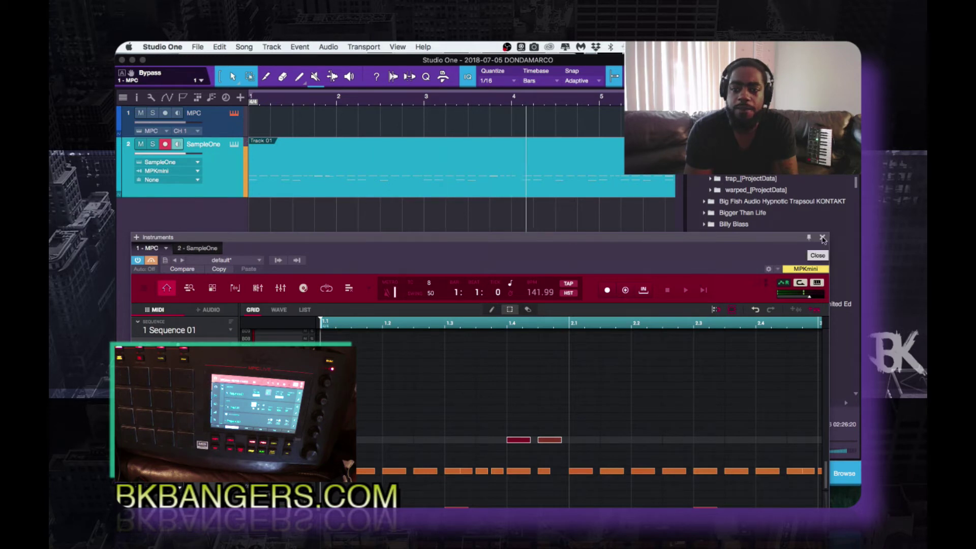
pyautogui.click(822, 237)
# Open the Track 01 part on the SampleOne track in the note editor.
pyautogui.press('w')
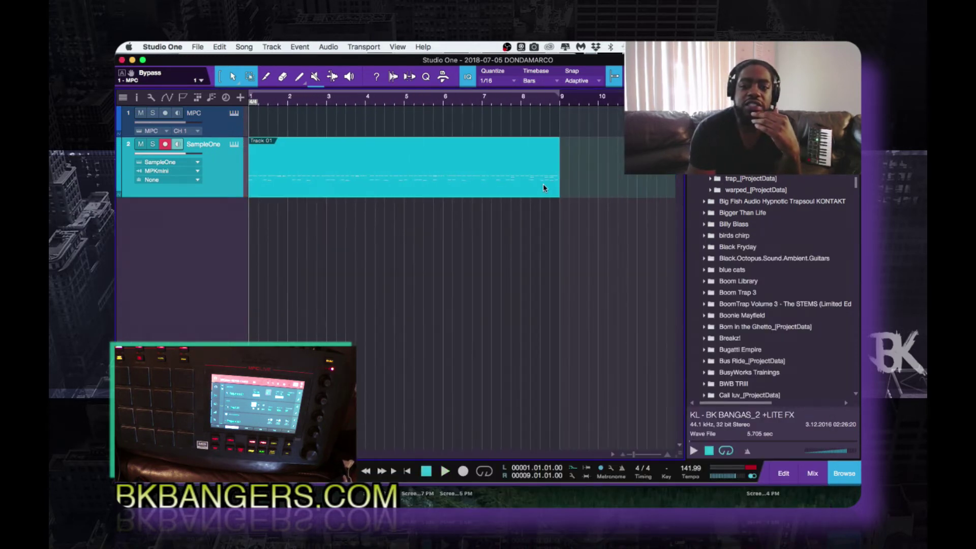
pyautogui.press('e')
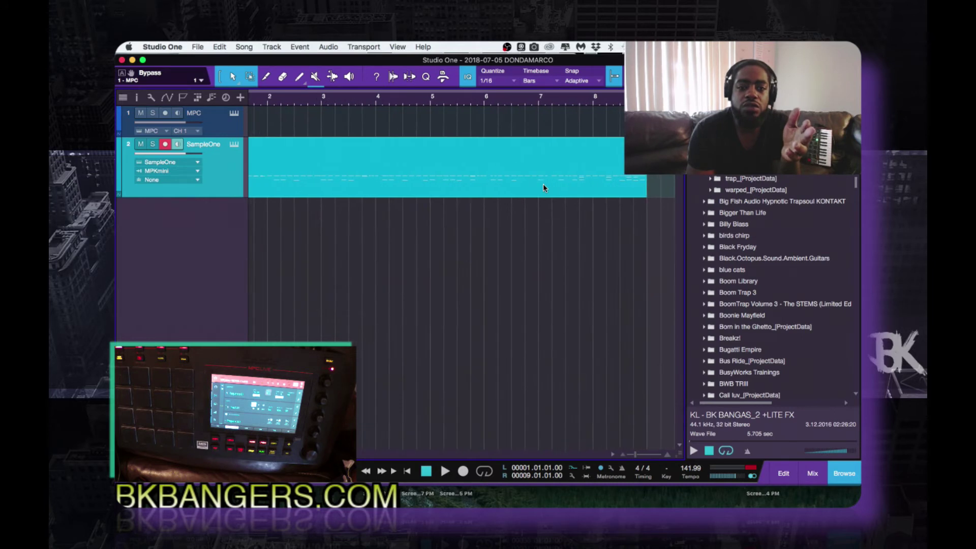
pyautogui.press('w')
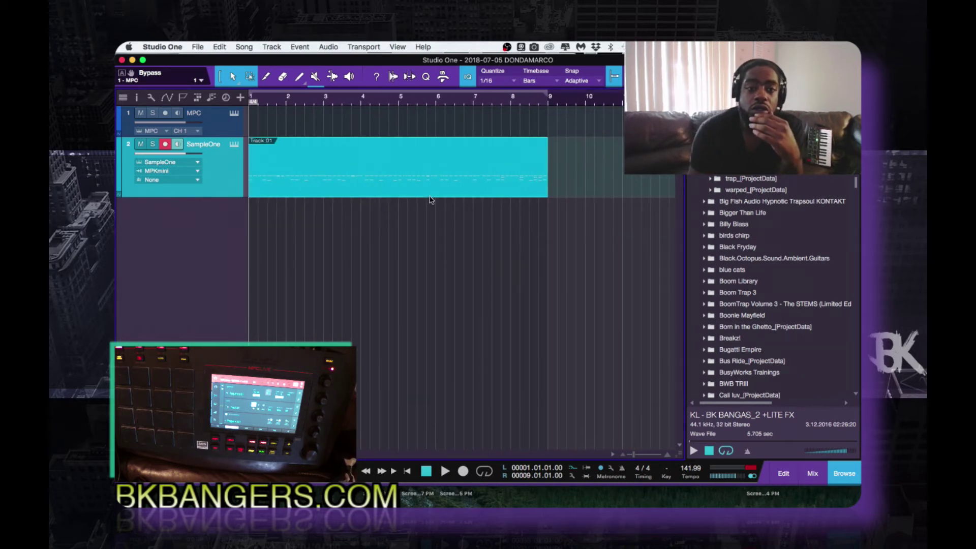
pyautogui.press('F2')
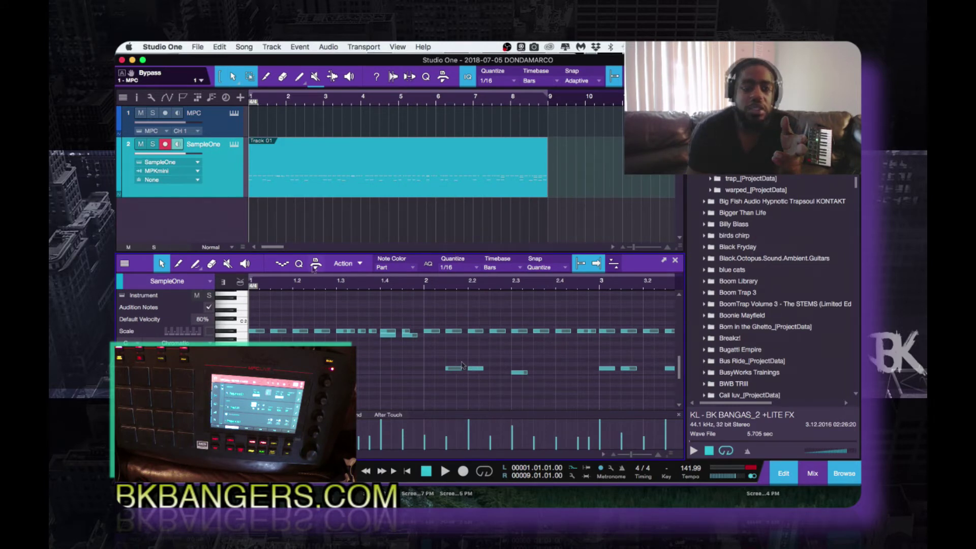
# Open the SampleOne editor again and reposition its window to show the Kick FortyFour waveform and all controls.
pyautogui.click(234, 144)
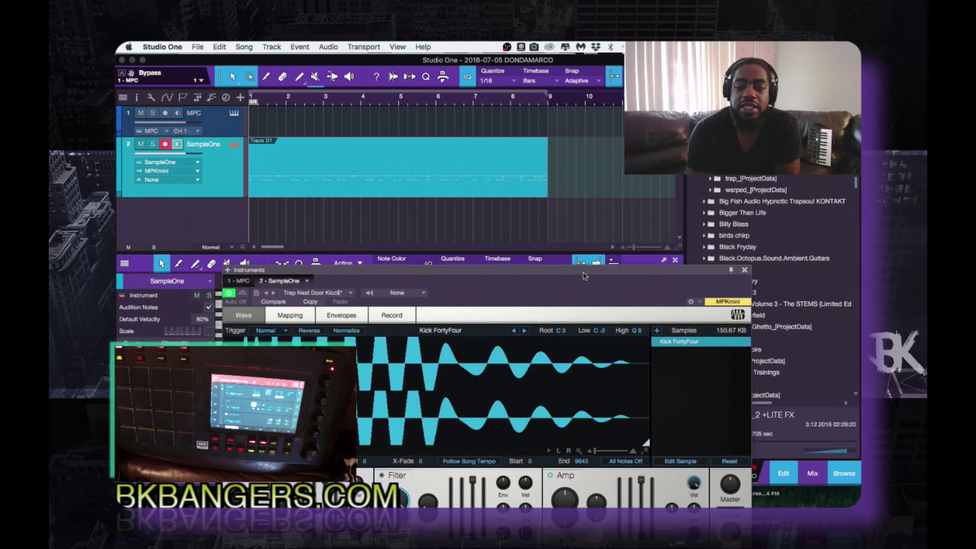
pyautogui.moveTo(584, 276); pyautogui.dragTo(533, 152)
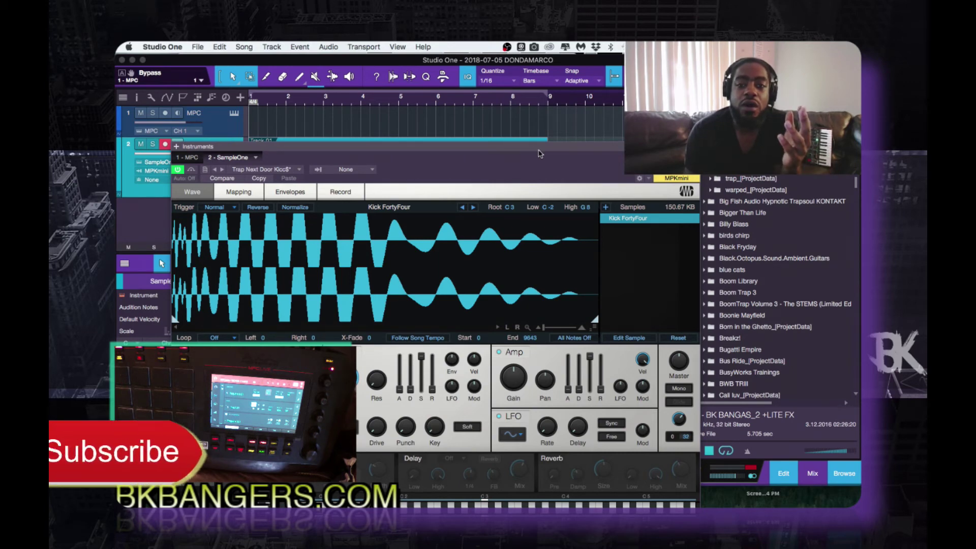
pyautogui.moveTo(532, 153); pyautogui.dragTo(532, 229)
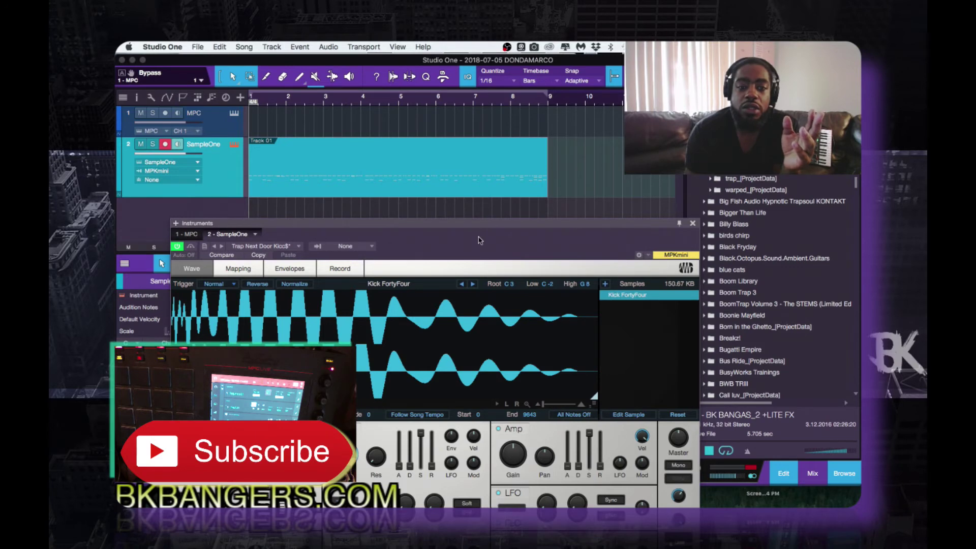
pyautogui.moveTo(480, 239); pyautogui.dragTo(469, 133)
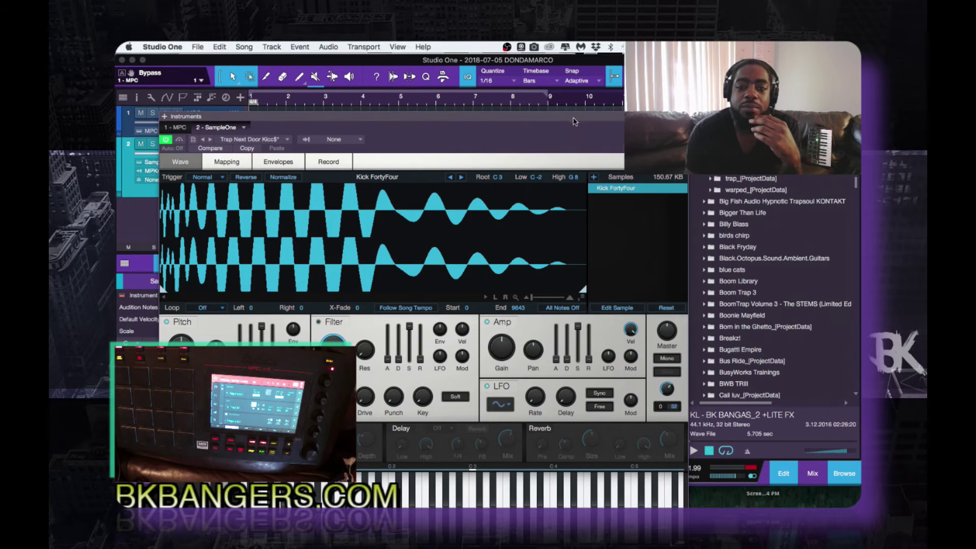
pyautogui.moveTo(573, 120); pyautogui.dragTo(574, 80)
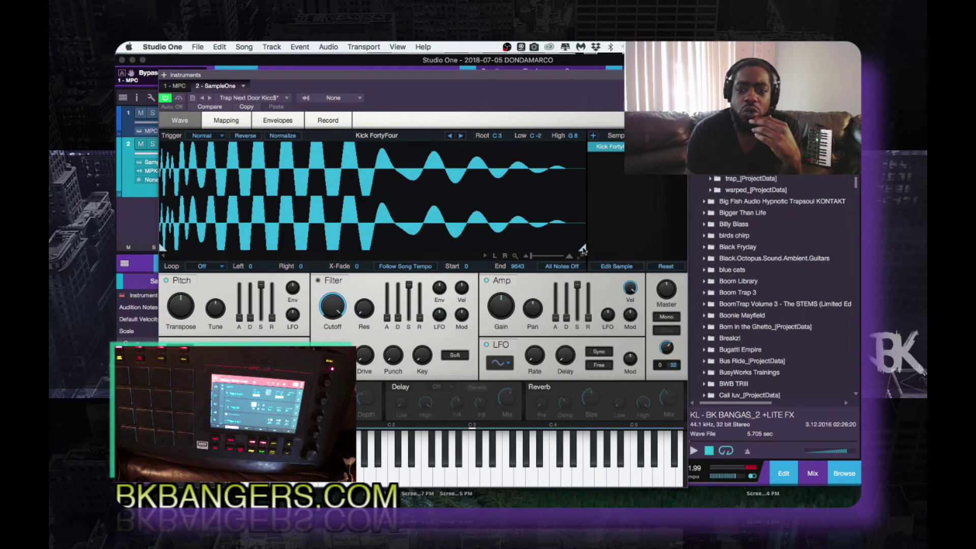
pyautogui.moveTo(582, 248); pyautogui.dragTo(595, 248)
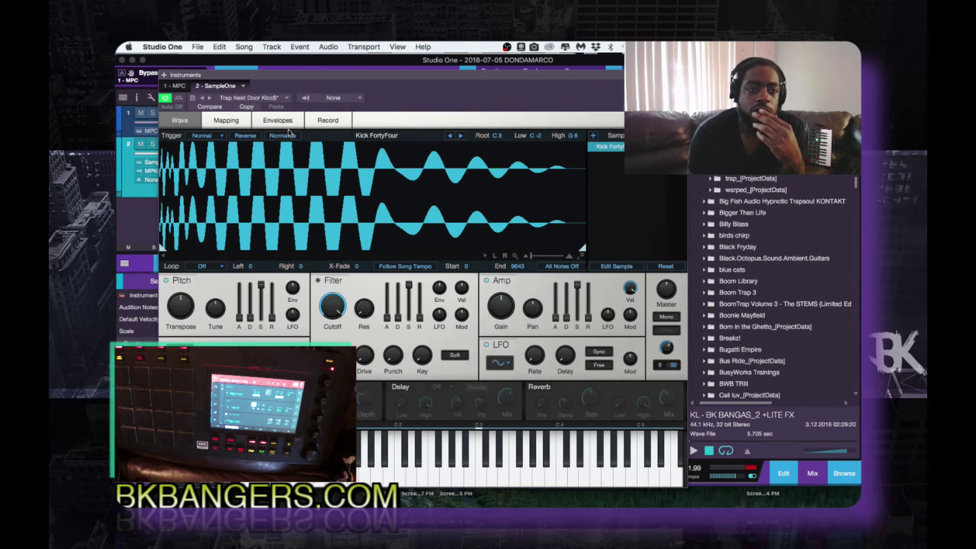
# Try the One Shot trigger mode on the Kick FortyFour sample and switch it back to Normal.
pyautogui.click(222, 138)
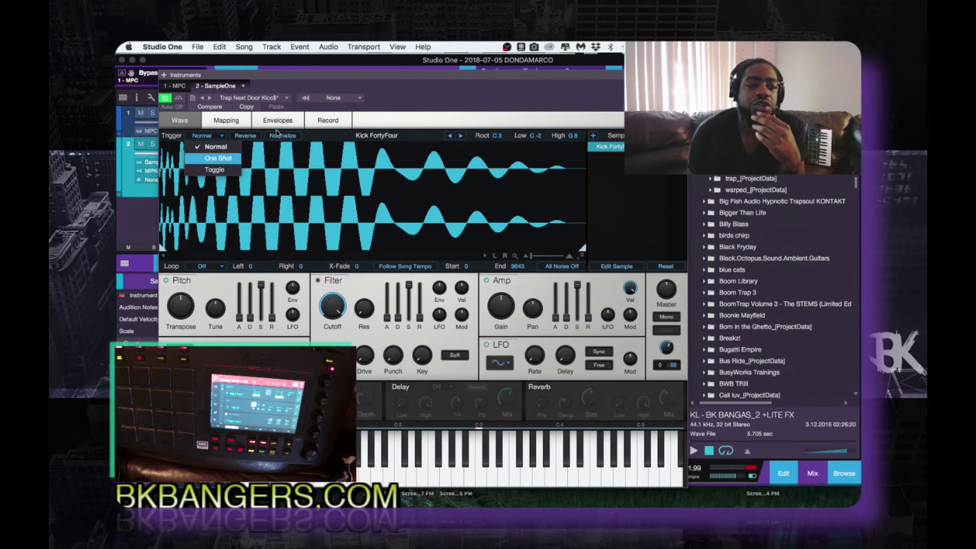
pyautogui.click(437, 85)
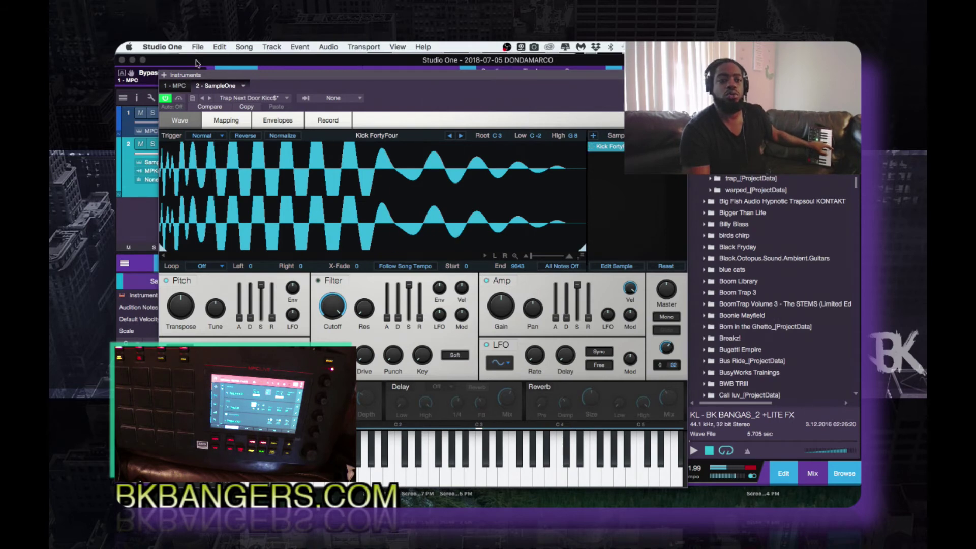
pyautogui.click(222, 136)
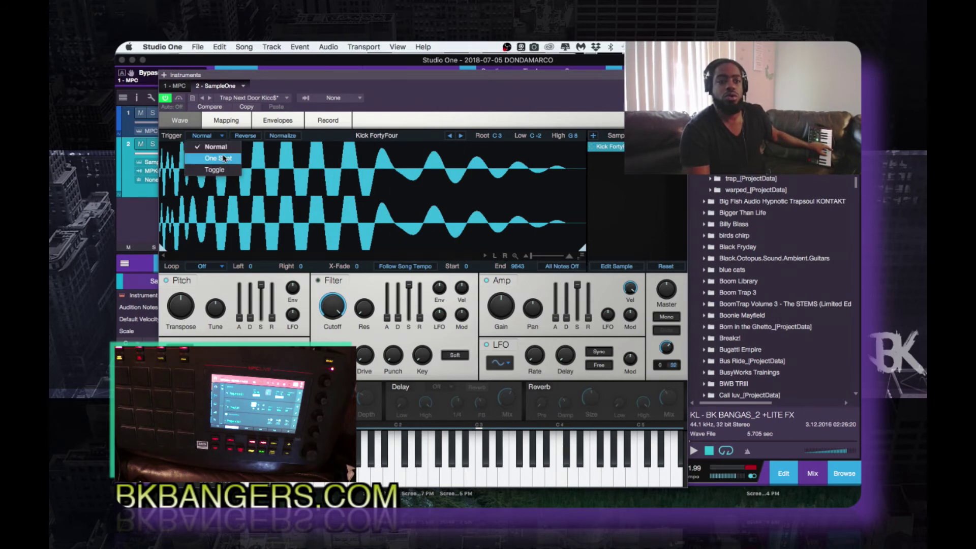
pyautogui.click(222, 157)
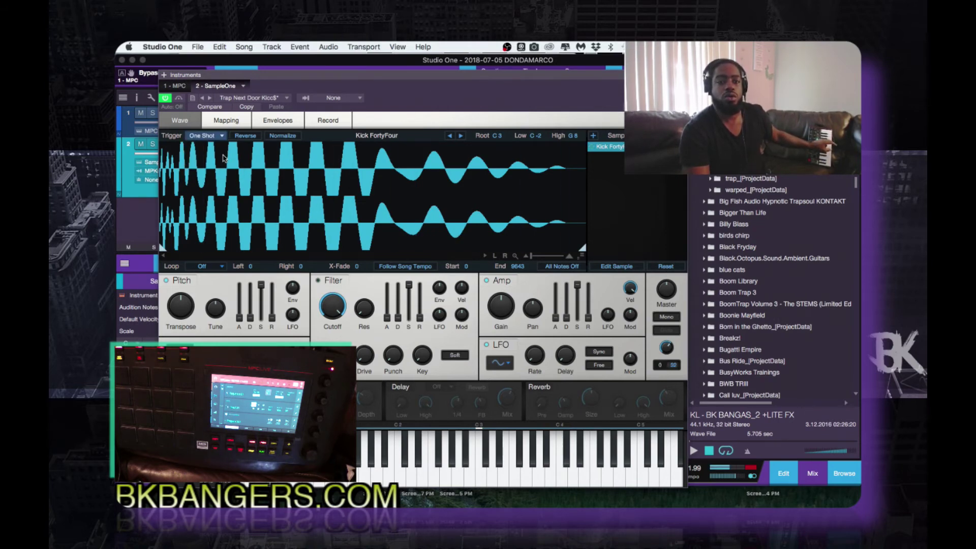
pyautogui.click(222, 136)
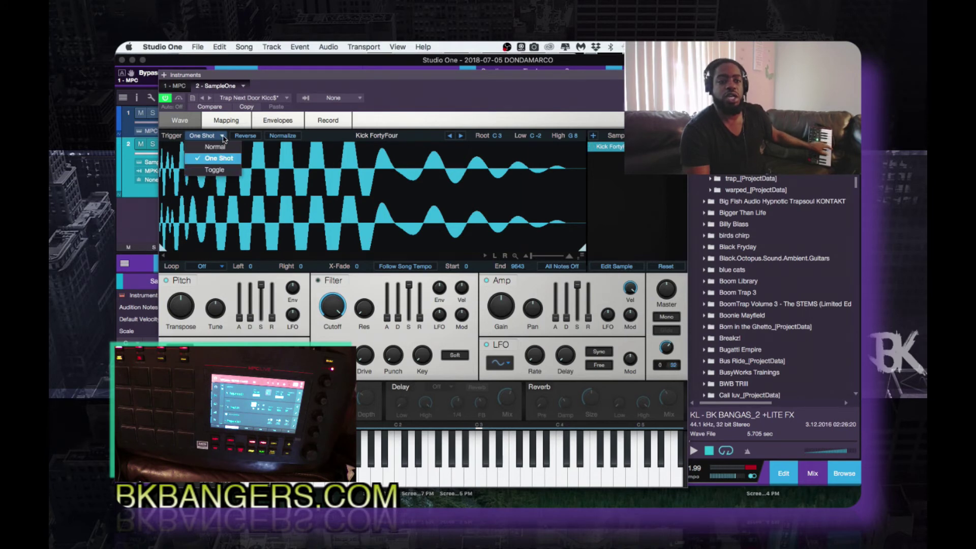
pyautogui.click(222, 148)
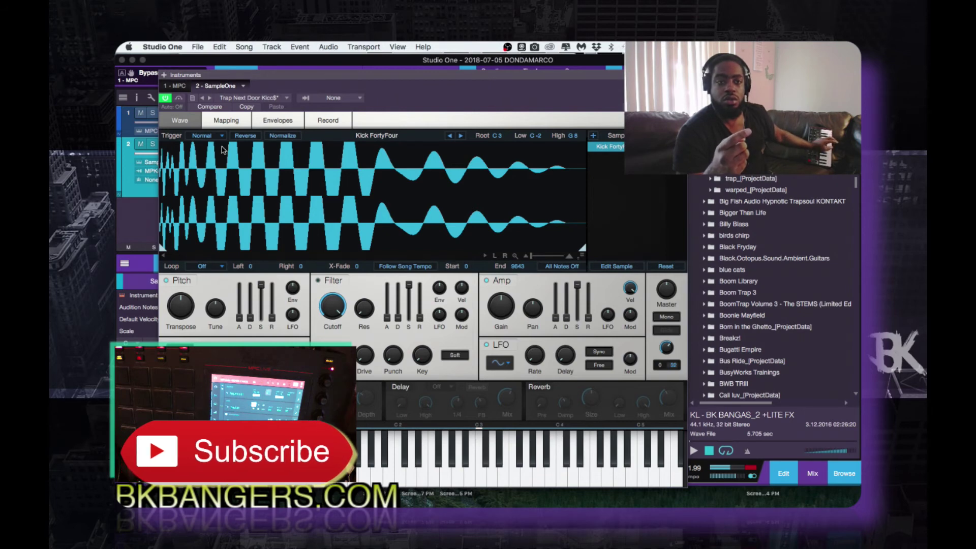
# Compare the One Shot and Toggle trigger modes on the Kick FortyFour sample, and leave it set to One Shot.
pyautogui.click(221, 136)
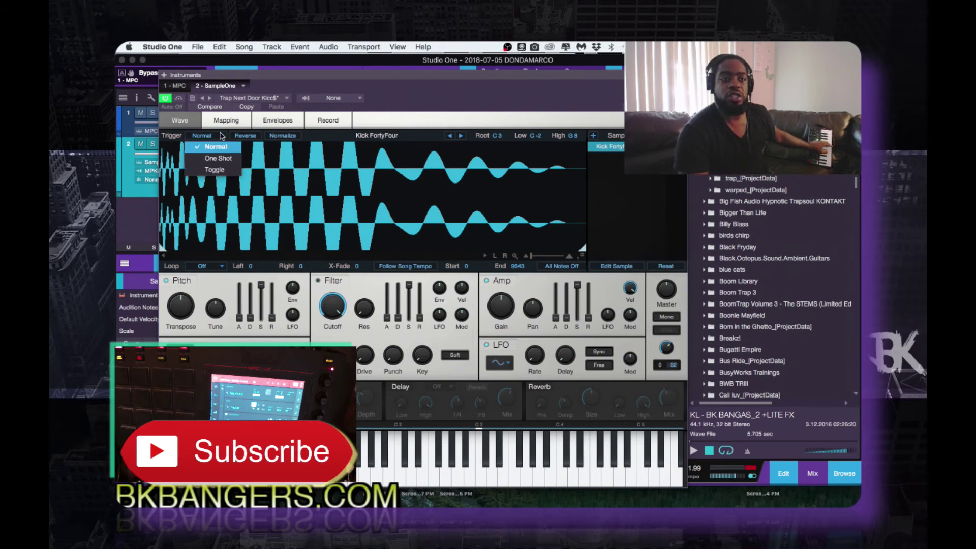
pyautogui.click(224, 159)
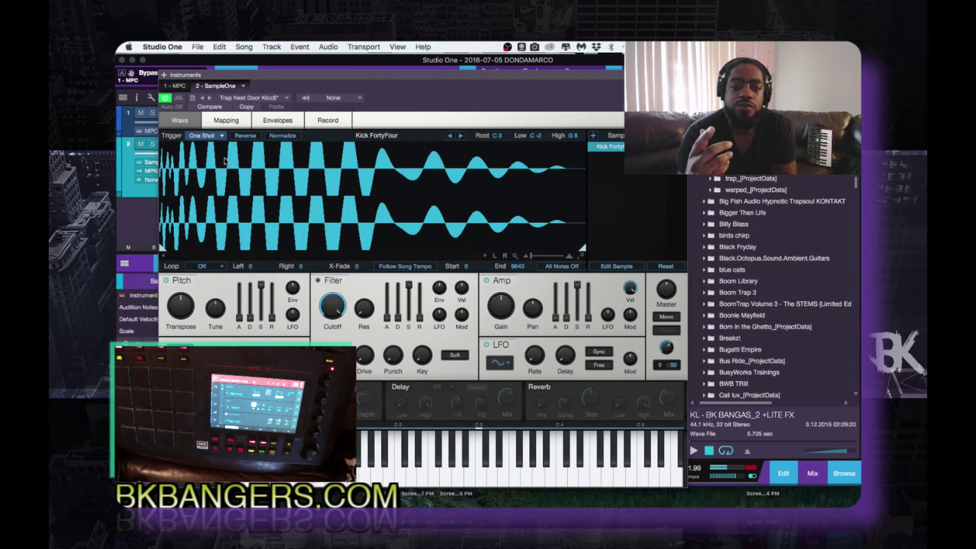
pyautogui.click(221, 135)
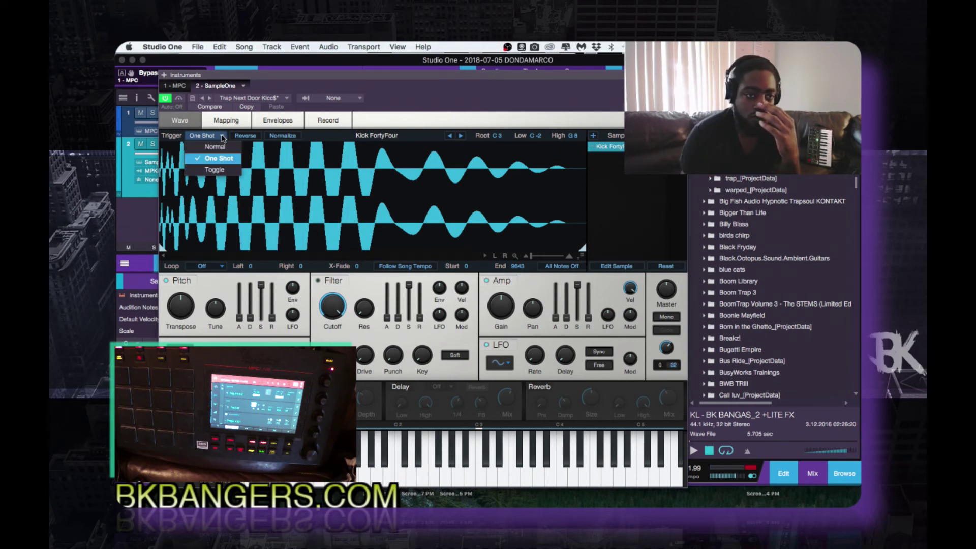
pyautogui.click(221, 172)
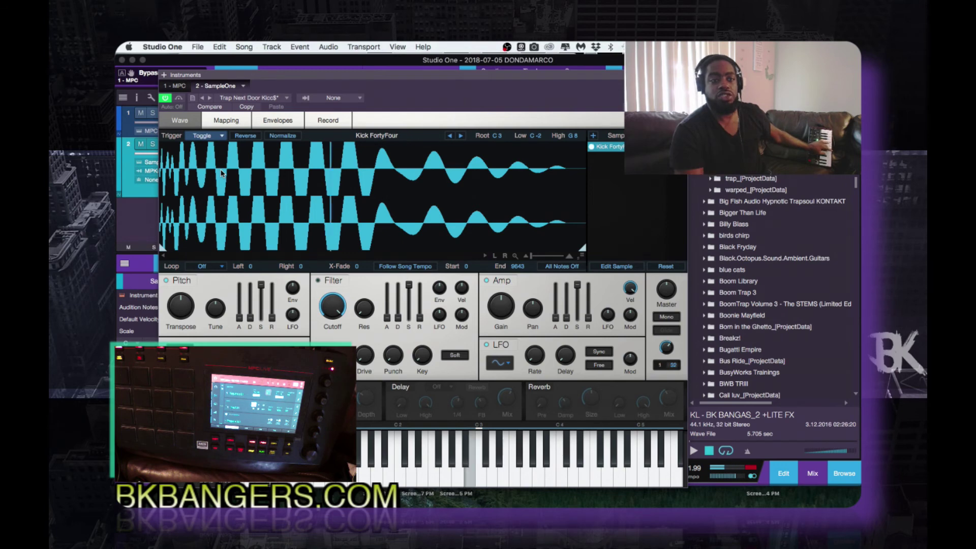
pyautogui.click(221, 136)
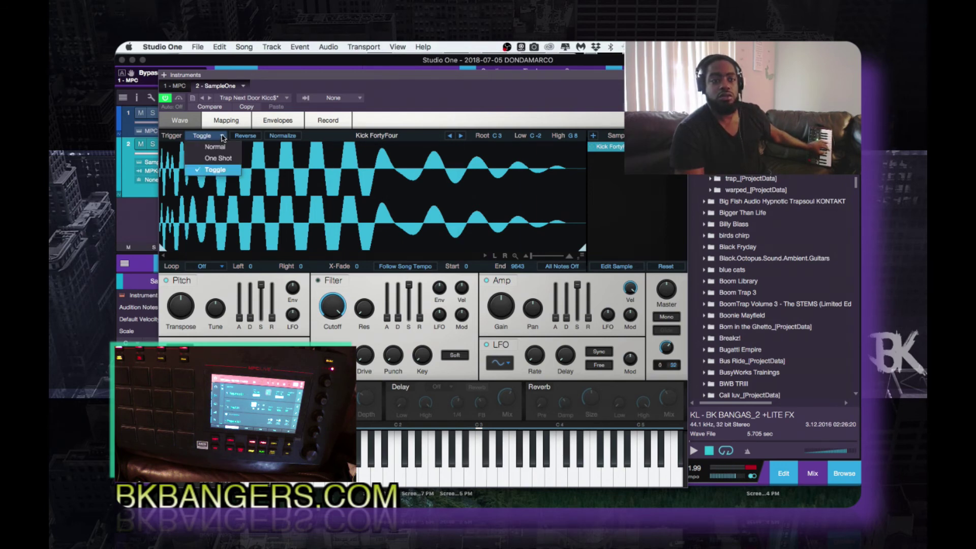
pyautogui.click(222, 162)
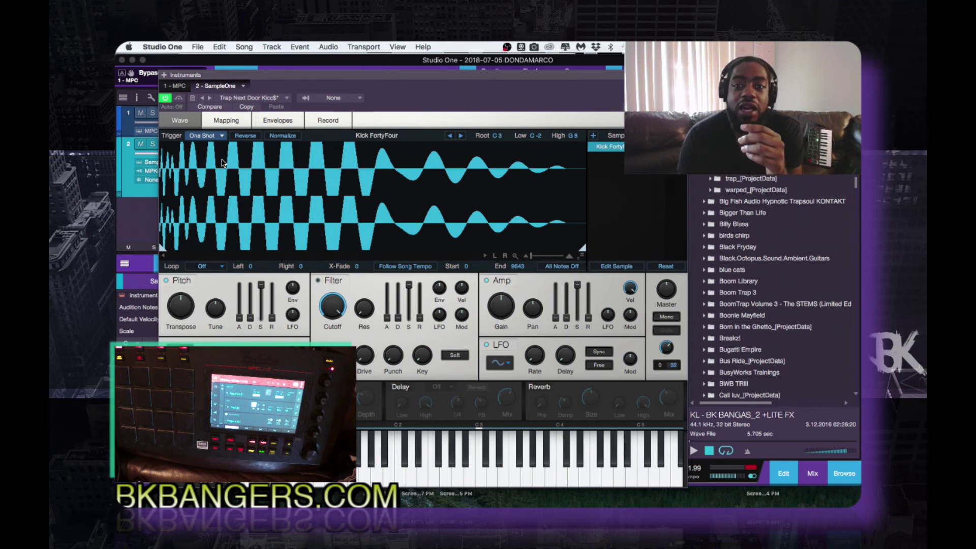
# Lower the SampleOne window to view the Track 01 part and its notes, and raise it again to show the Kick FortyFour waveform.
pyautogui.moveTo(509, 77); pyautogui.dragTo(504, 223)
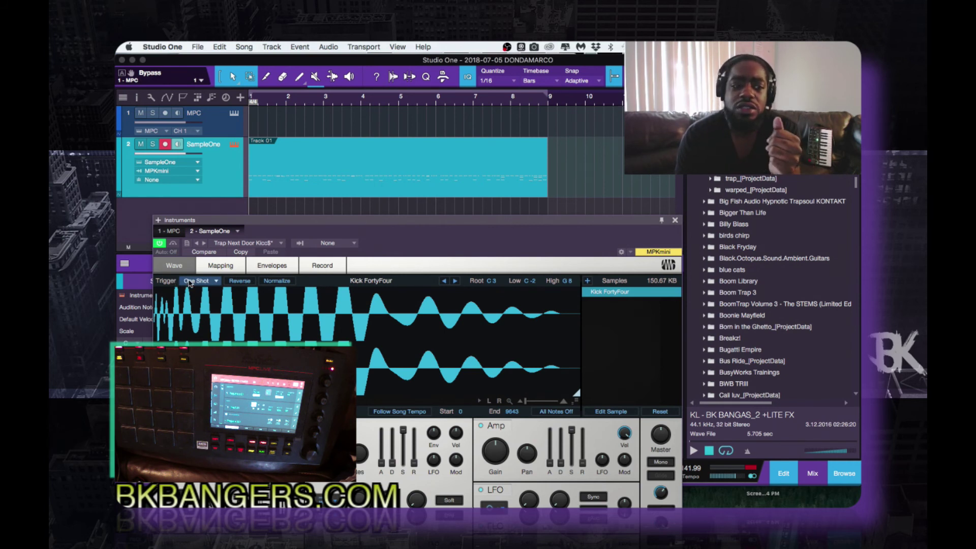
pyautogui.click(217, 283)
pyautogui.click(217, 283)
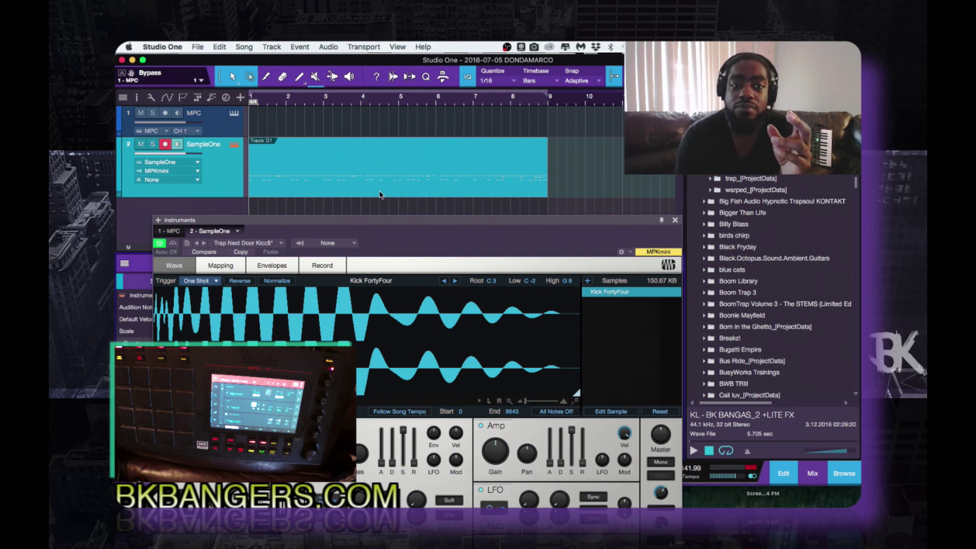
pyautogui.click(675, 221)
pyautogui.moveTo(737, 84); pyautogui.dragTo(636, 433)
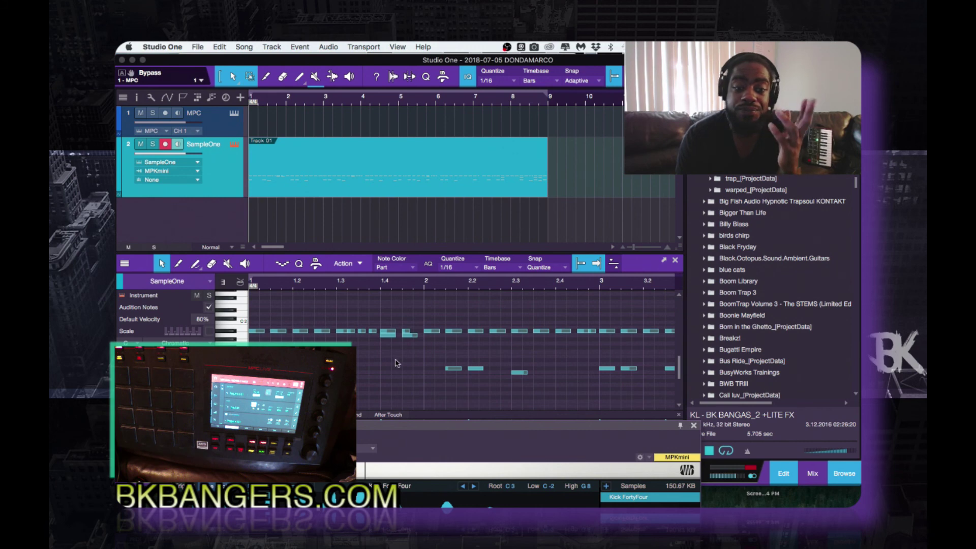
pyautogui.moveTo(475, 436); pyautogui.dragTo(440, 149)
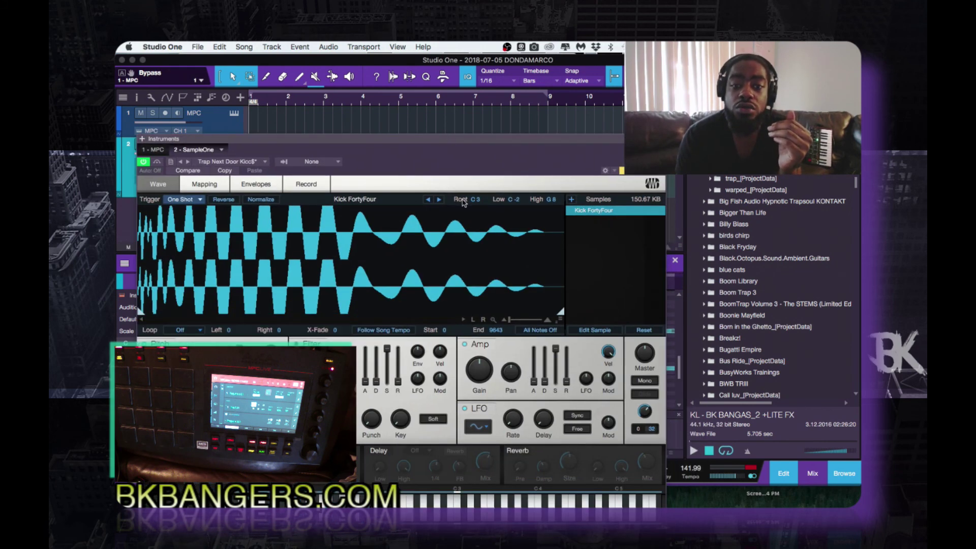